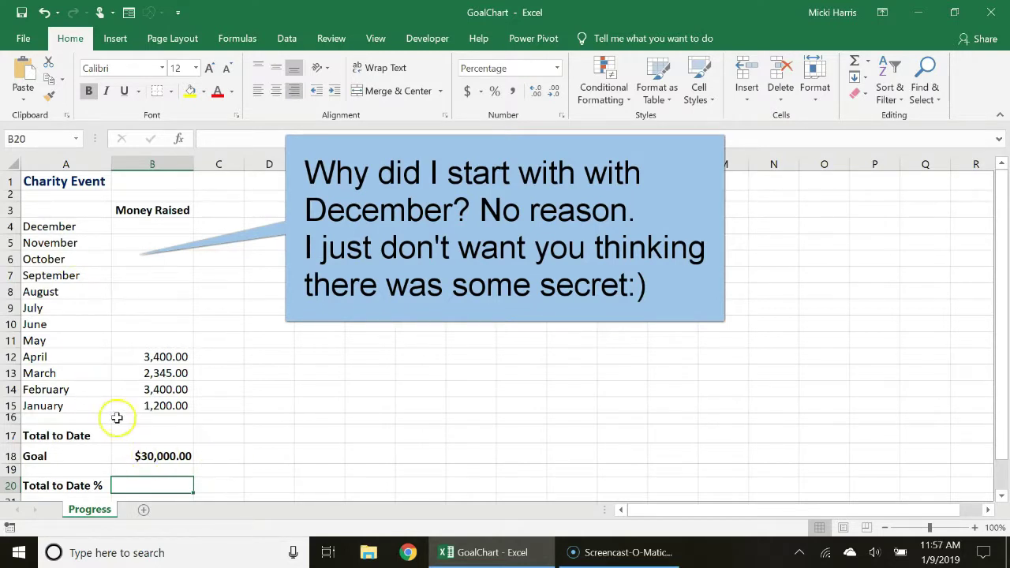
Step: Enter a SUM formula in B17 that totals the money raised in B4:B15
click(175, 458)
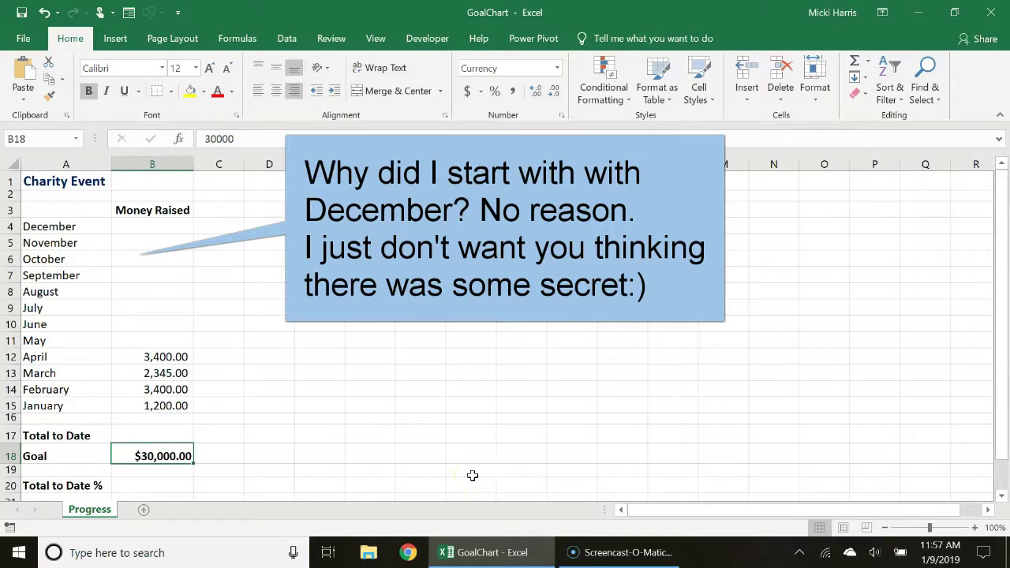
click(159, 434)
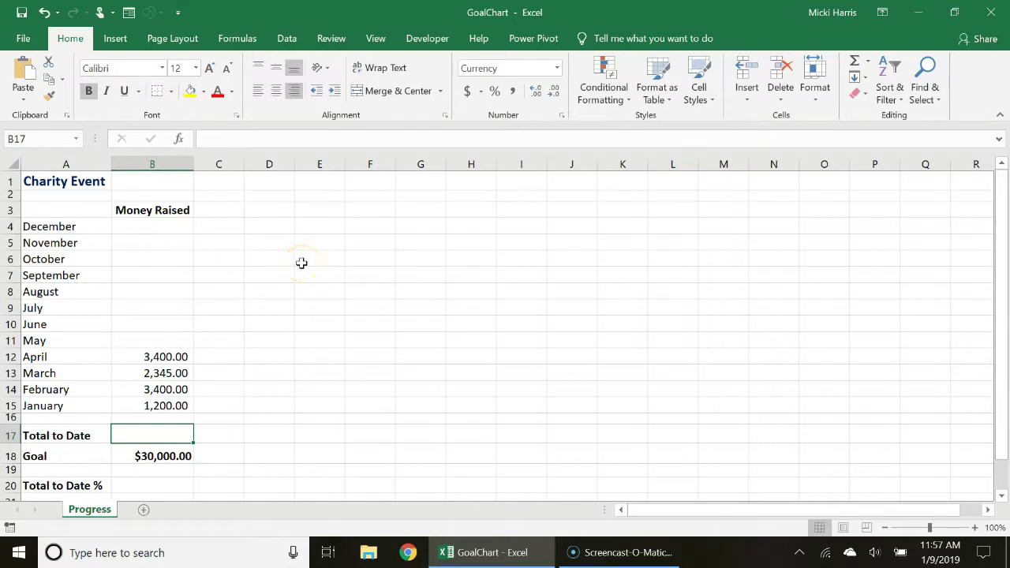
text(=)
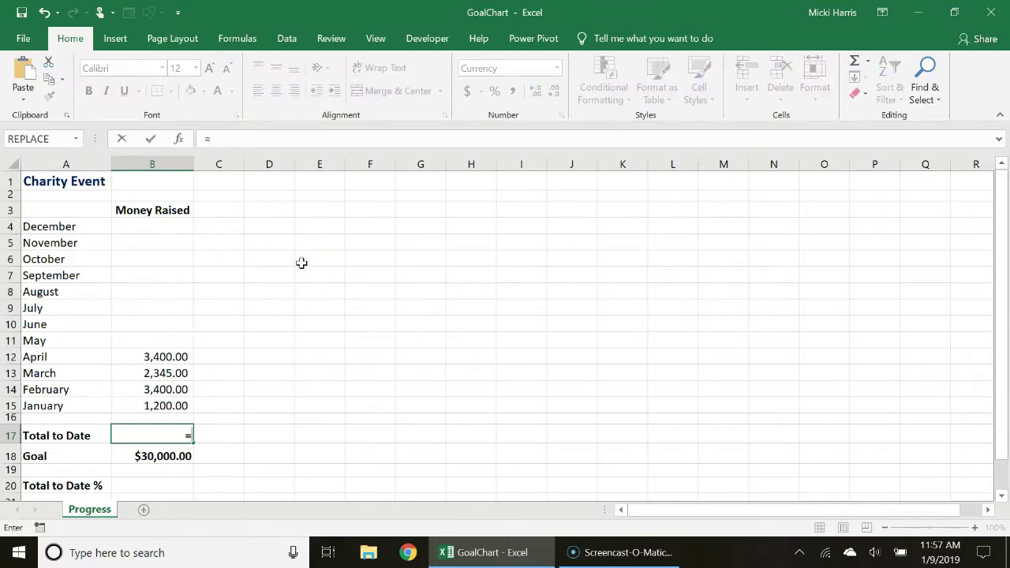
text(sum()
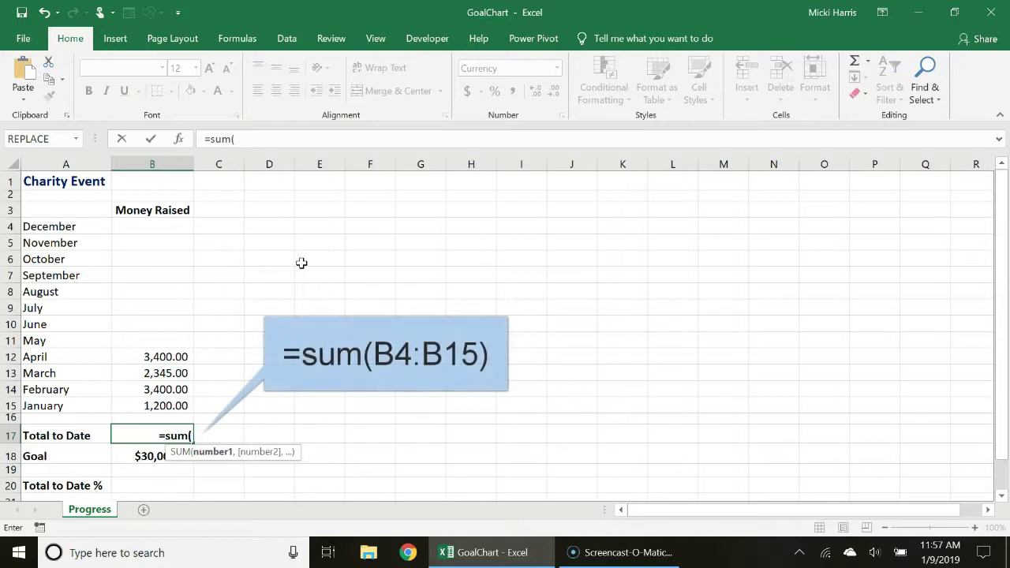
drag(170, 405, 158, 224)
key(Return)
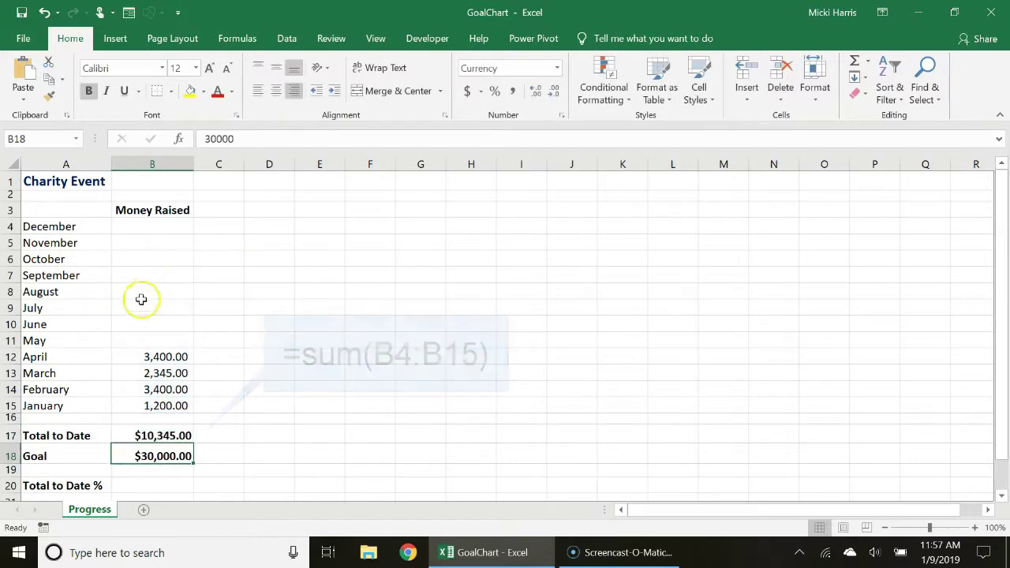
Step: Calculate the Total to Date % in B20 with the formula =B17/B18
click(145, 485)
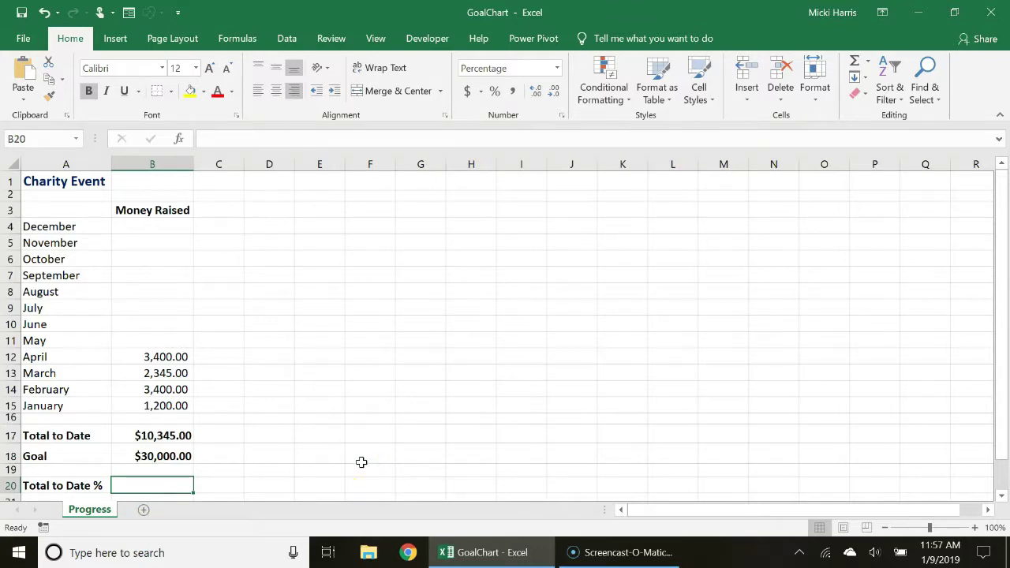
text(=)
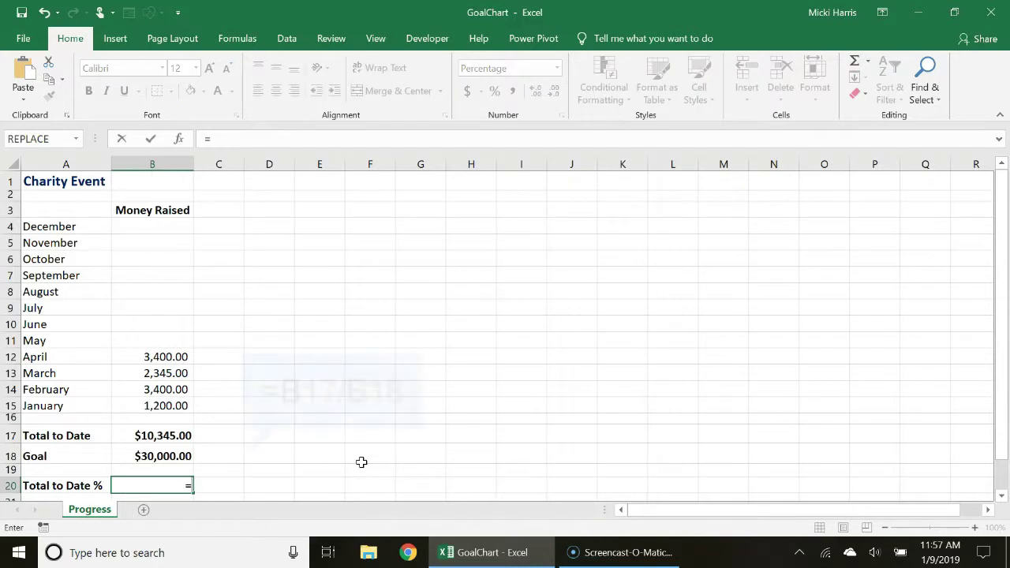
click(169, 435)
text(/)
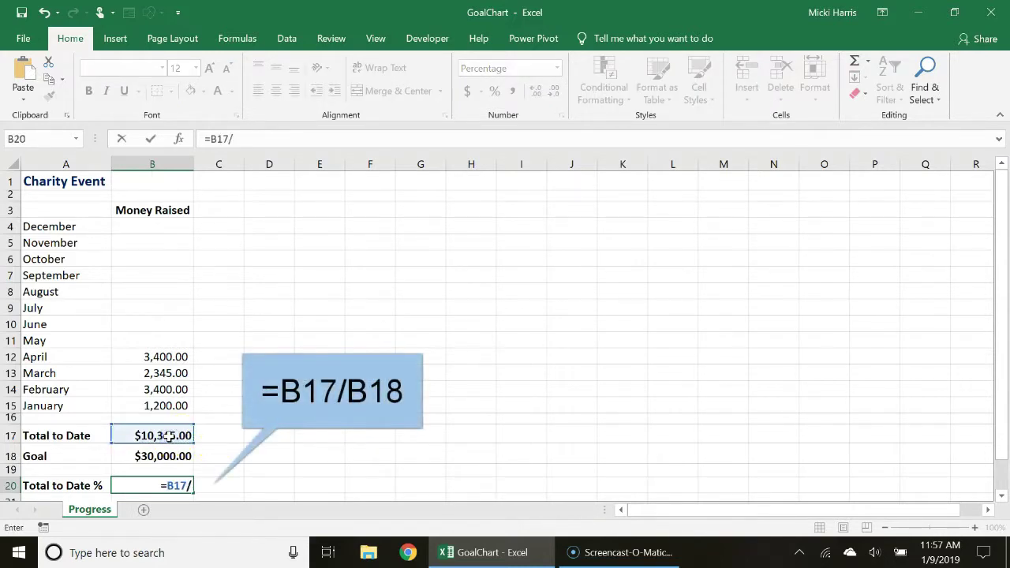
click(165, 456)
key(Return)
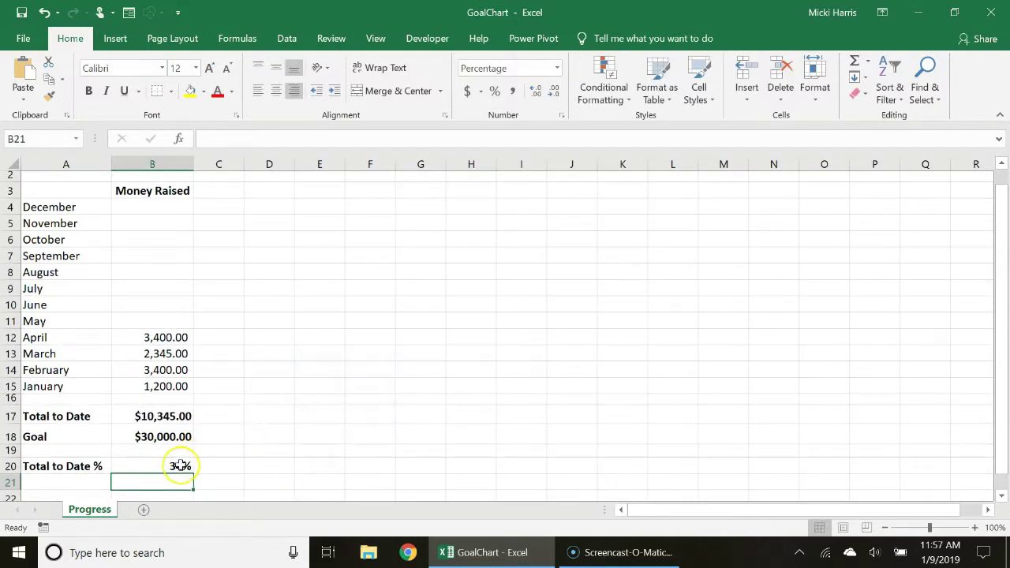
Step: Insert a 2-D clustered column chart based on the Total to Date % value in B20
click(180, 465)
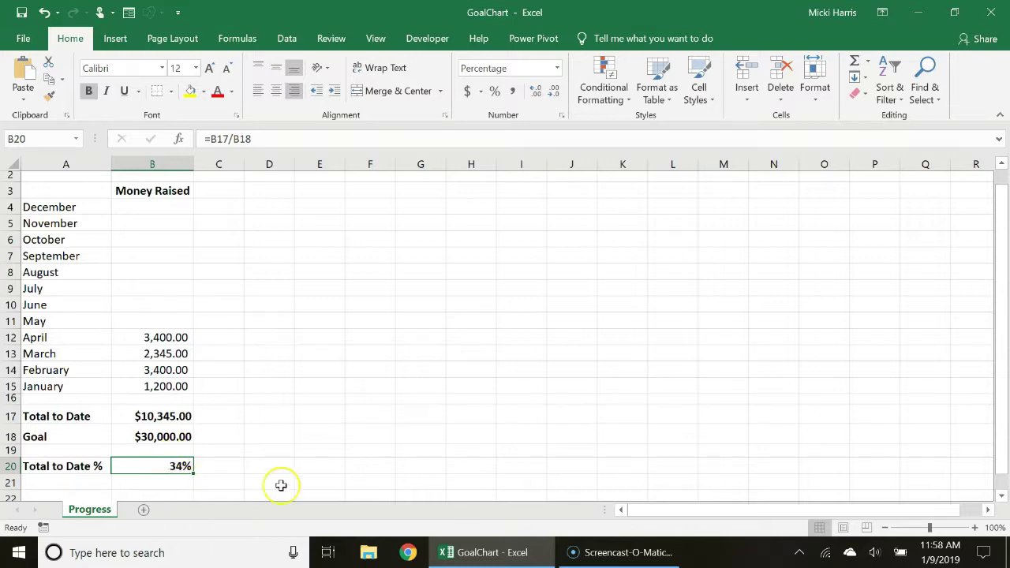
click(111, 39)
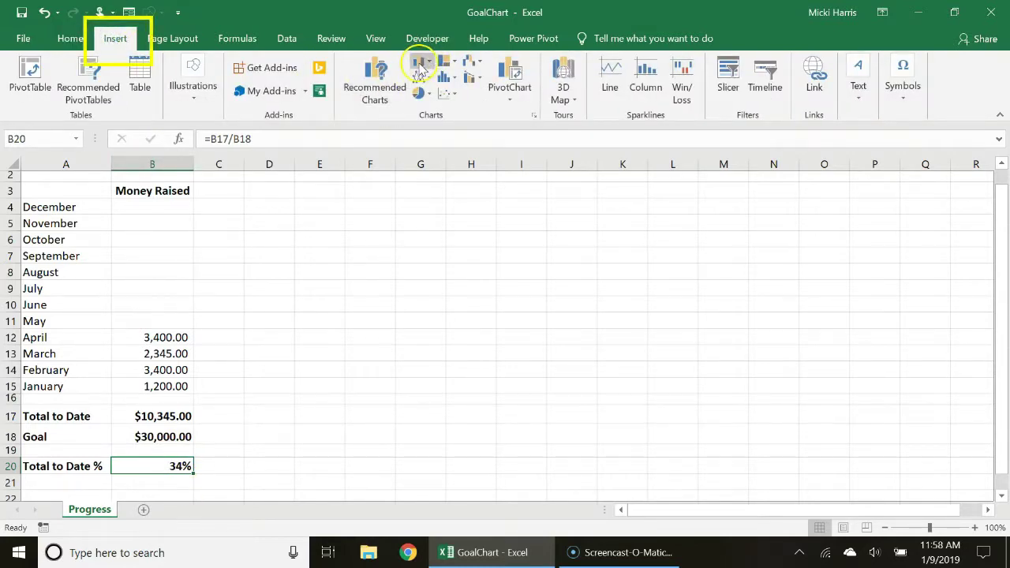
click(419, 65)
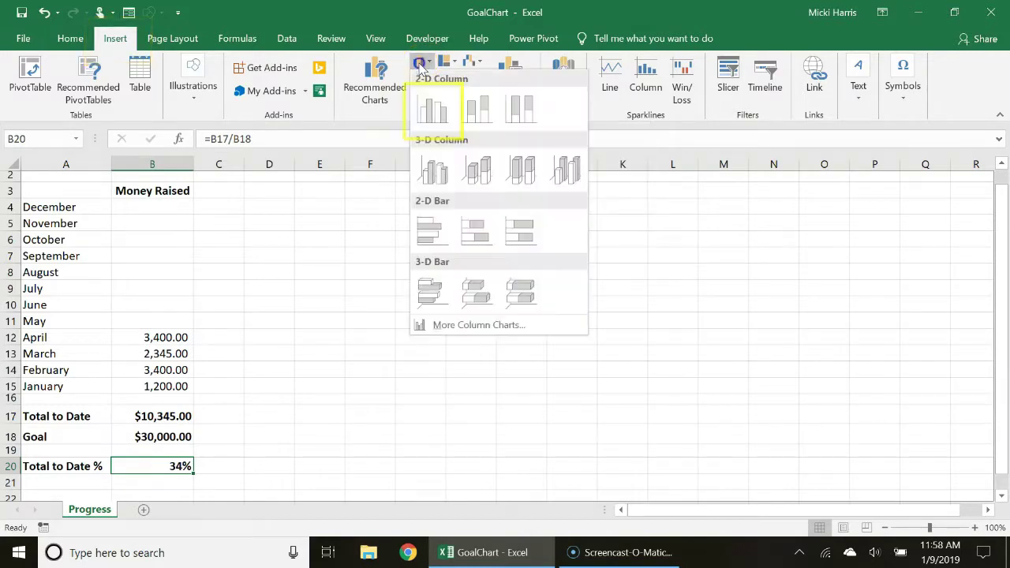
click(432, 112)
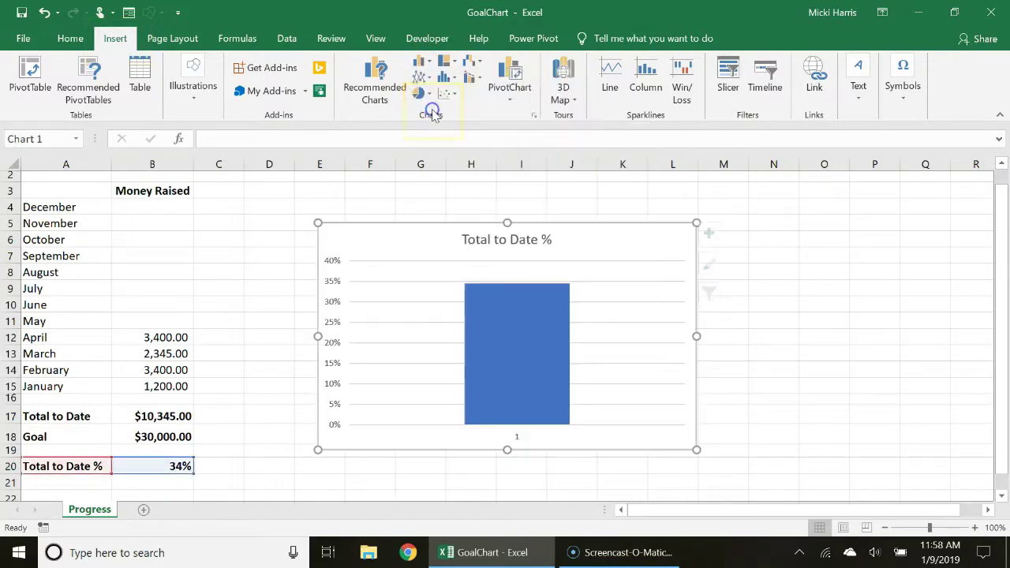
Step: Change the chart title to "Charity Event"
click(487, 238)
double_click(509, 239)
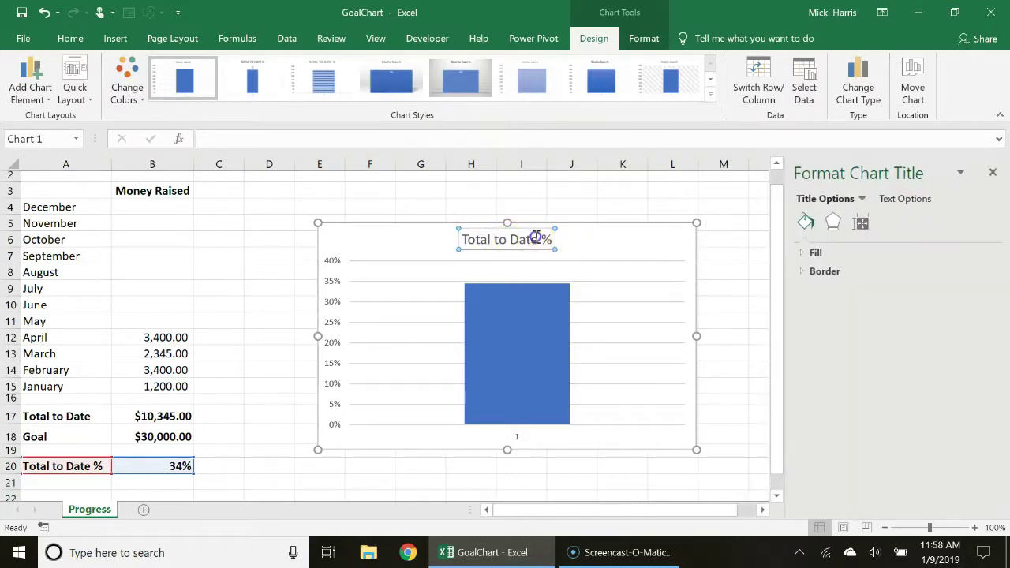
drag(541, 239, 474, 240)
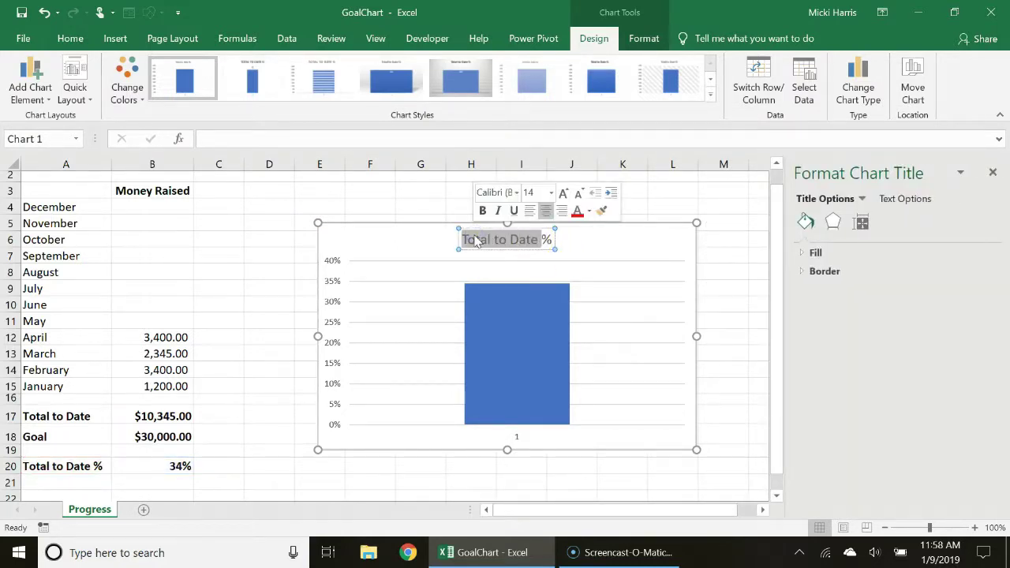
text(Charity)
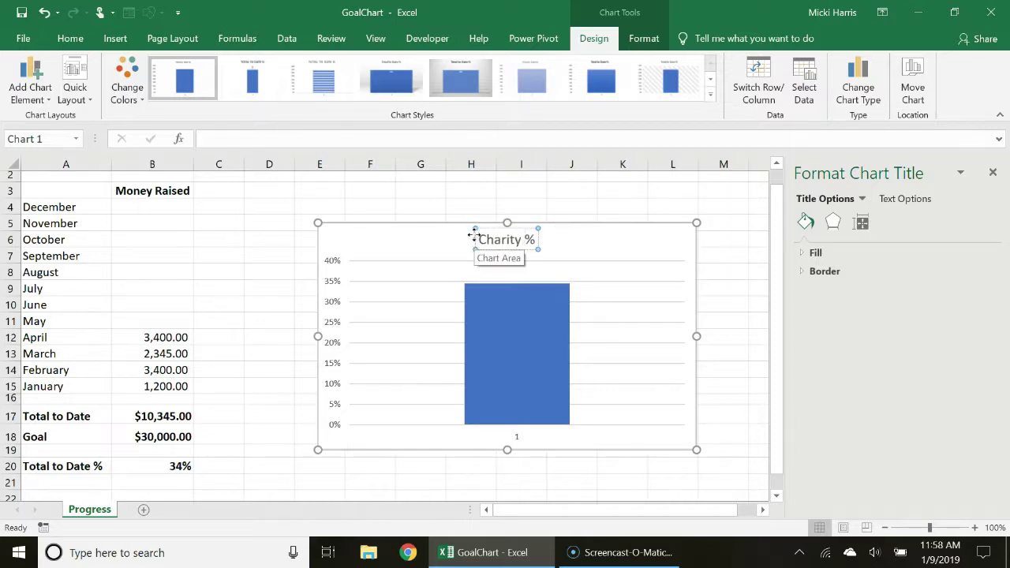
text(Event)
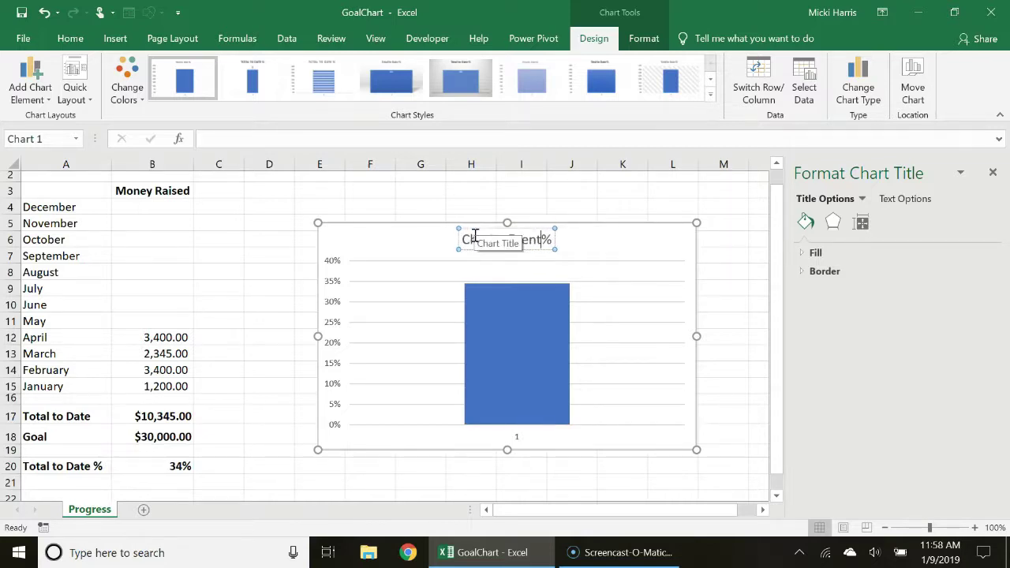
key(Delete)
click(678, 237)
Step: Remove the chart's gridlines and add data labels at the Inside End position
click(716, 234)
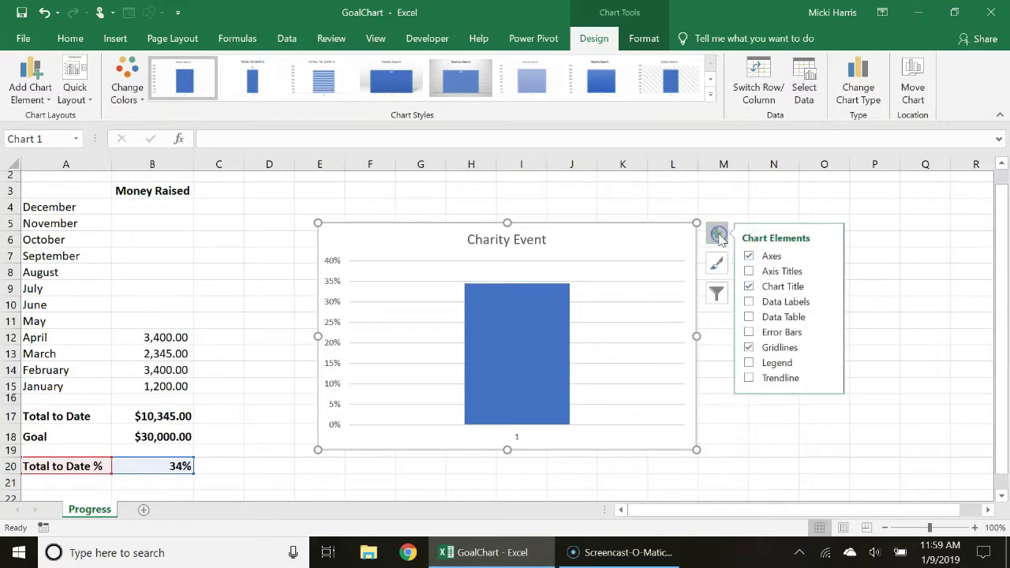
click(748, 348)
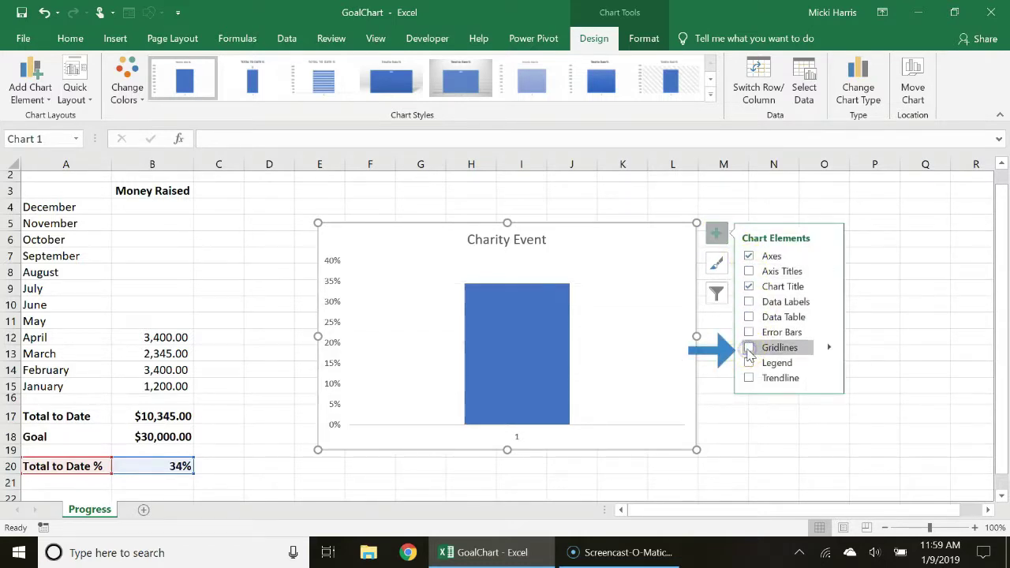
click(830, 304)
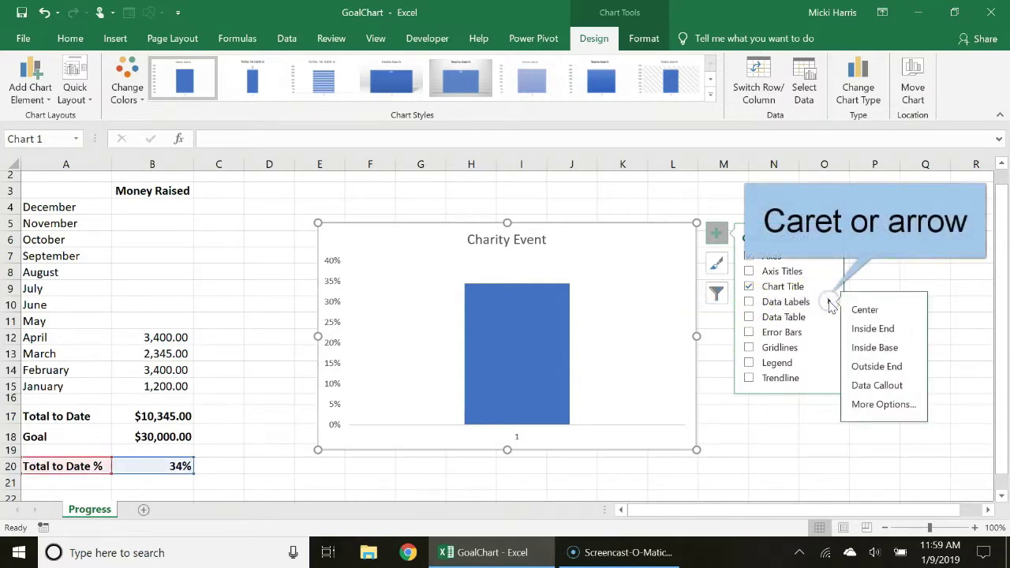
click(871, 330)
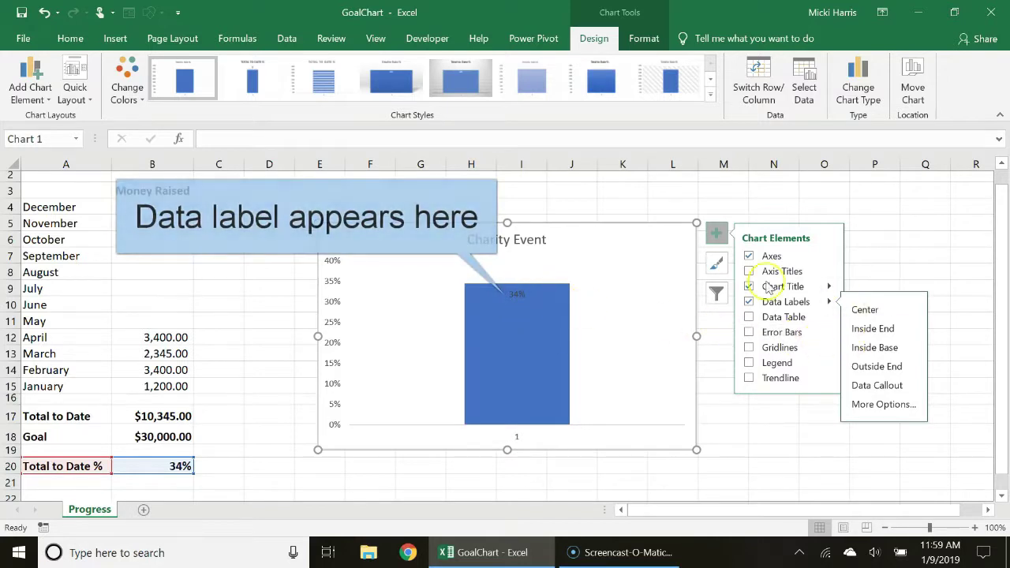
Step: Narrow the chart to about half its width and set the column series' gap width to 0%
click(671, 325)
drag(698, 338, 499, 336)
click(416, 320)
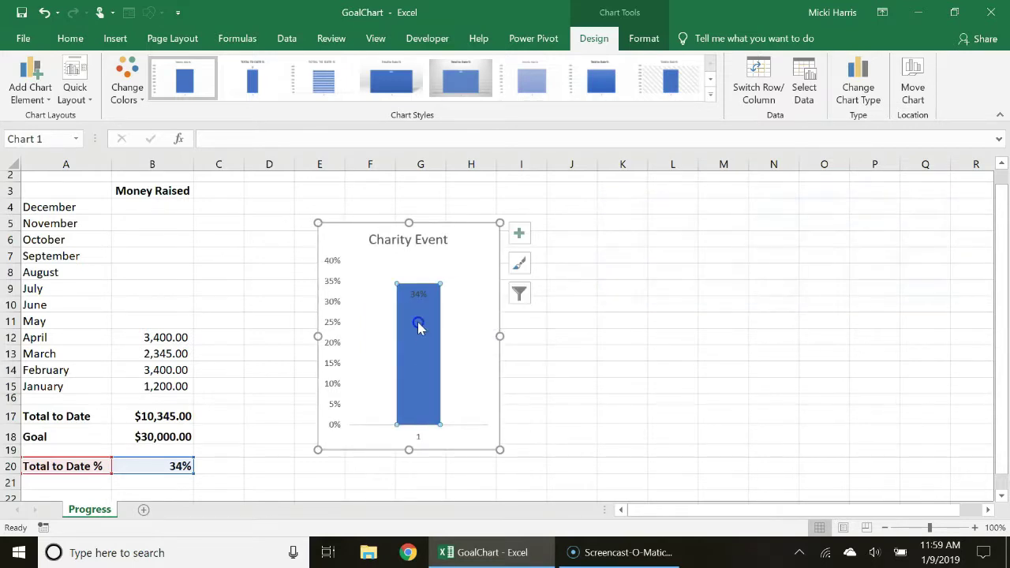
right_click(417, 322)
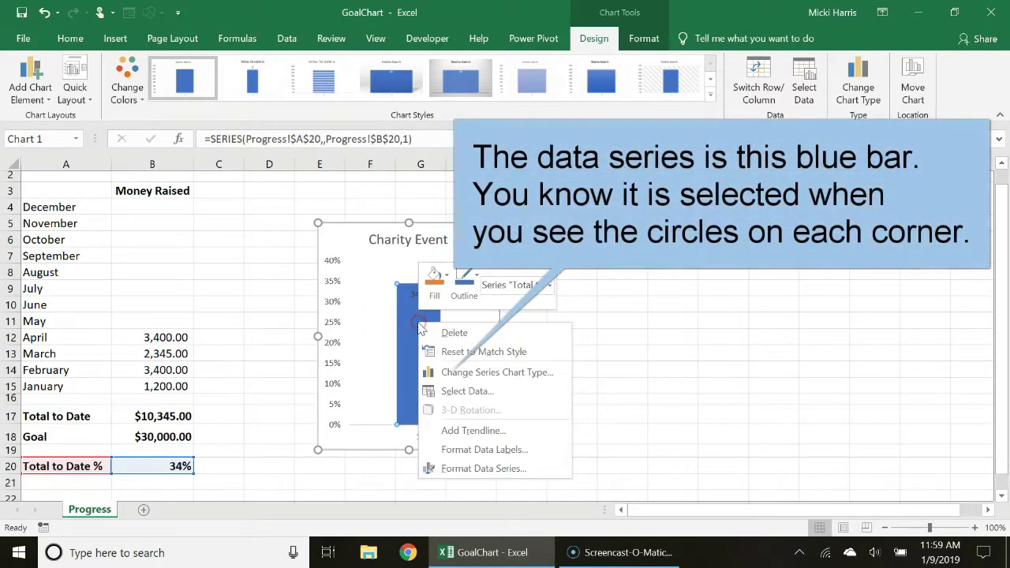
click(476, 469)
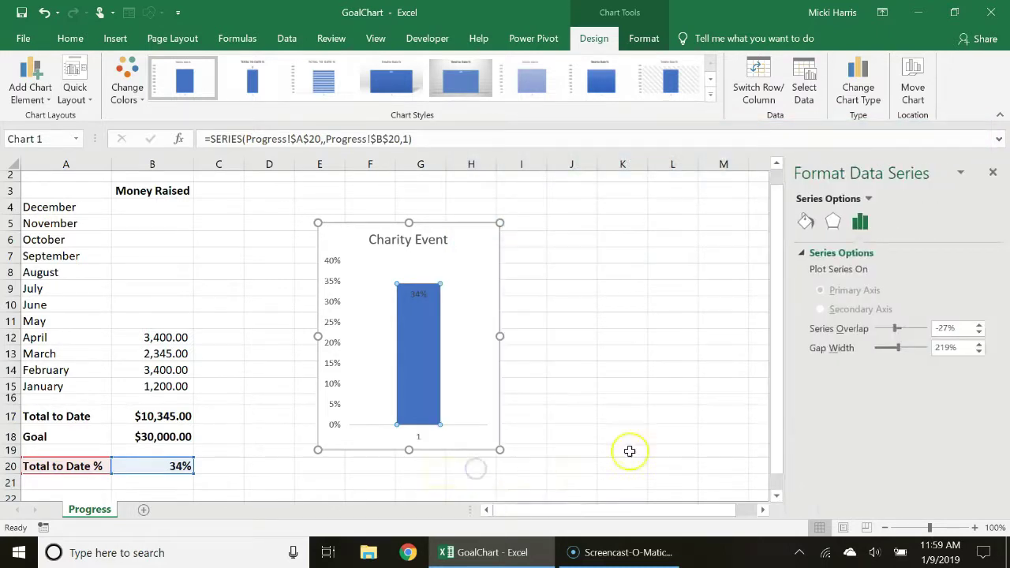
click(879, 348)
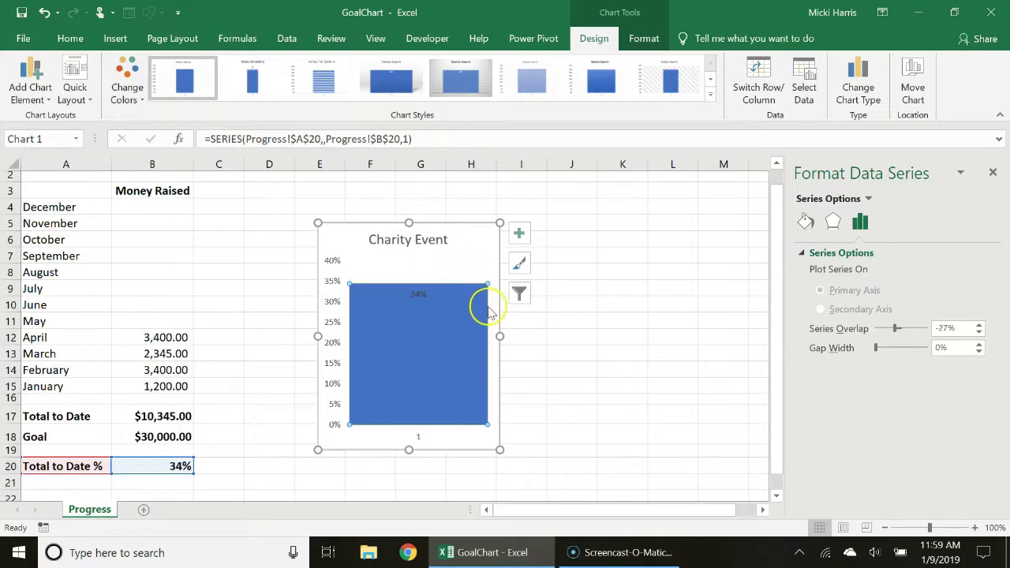
click(884, 352)
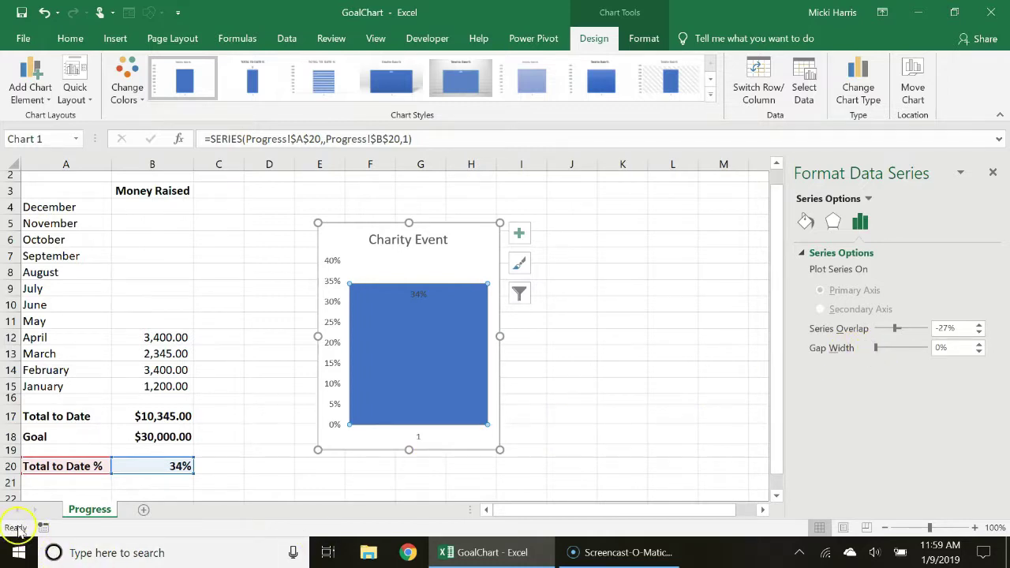
Step: Reshape the chart to be taller and narrower, keeping the title on one line, and delete its horizontal category axis
drag(500, 451, 424, 480)
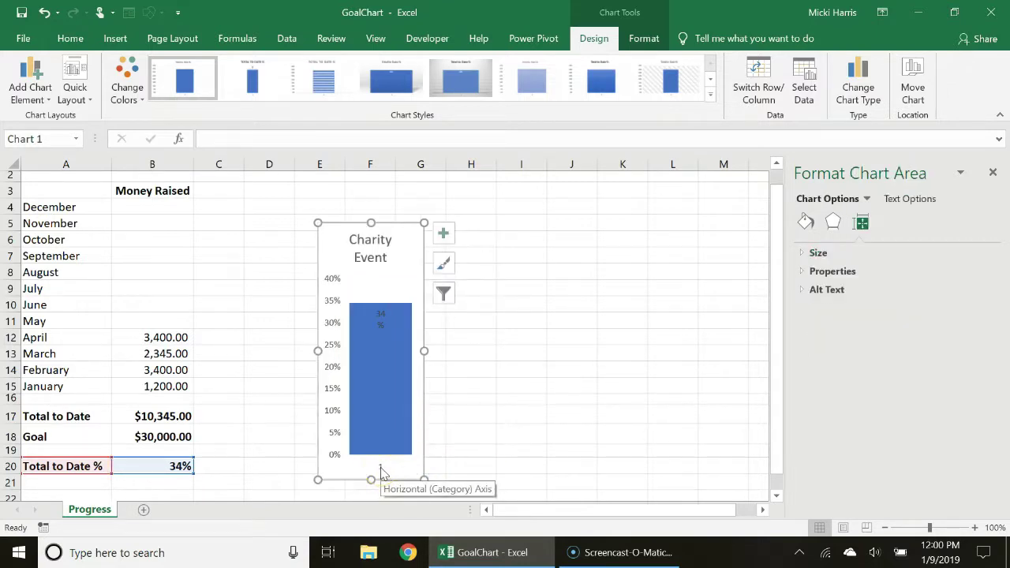
click(381, 472)
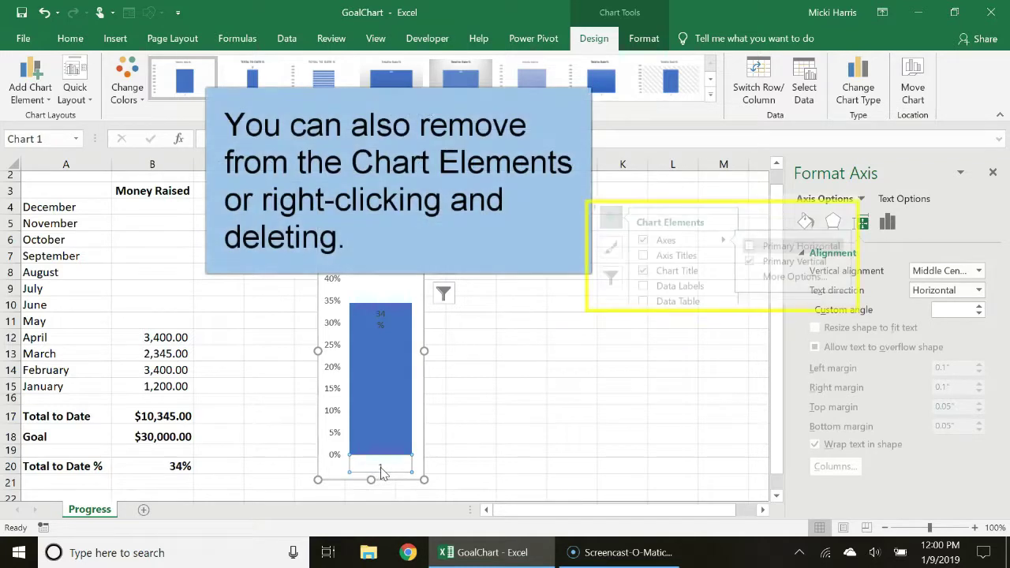
key(Delete)
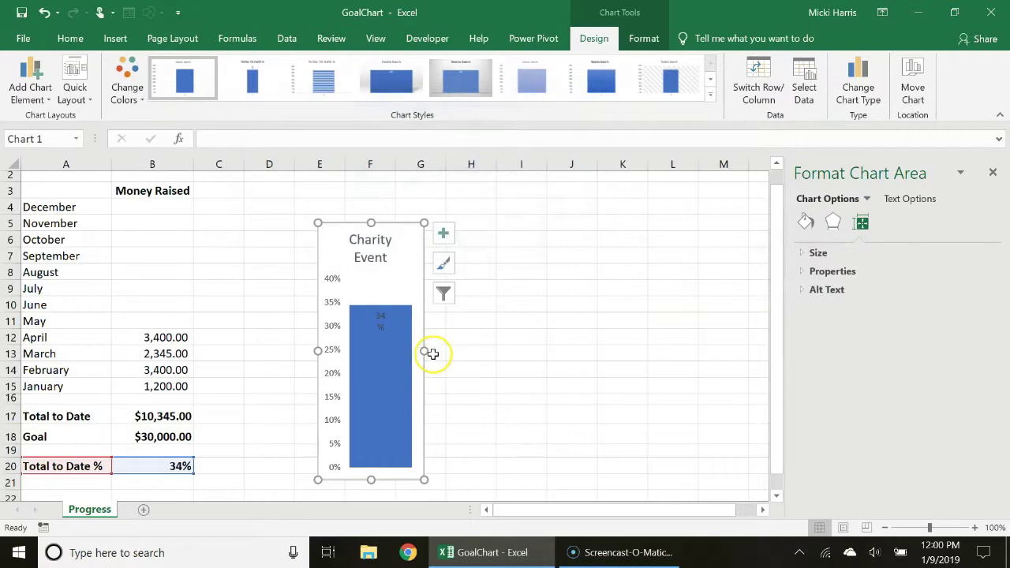
drag(425, 352, 439, 352)
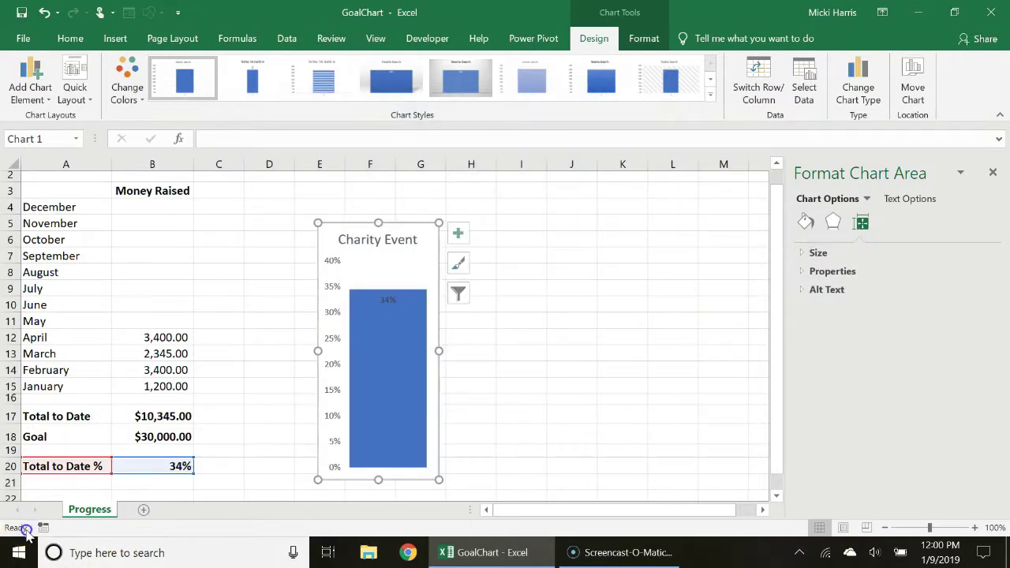
Step: Set the vertical axis bounds to a minimum of 0.0 and a maximum of 1.0
click(336, 291)
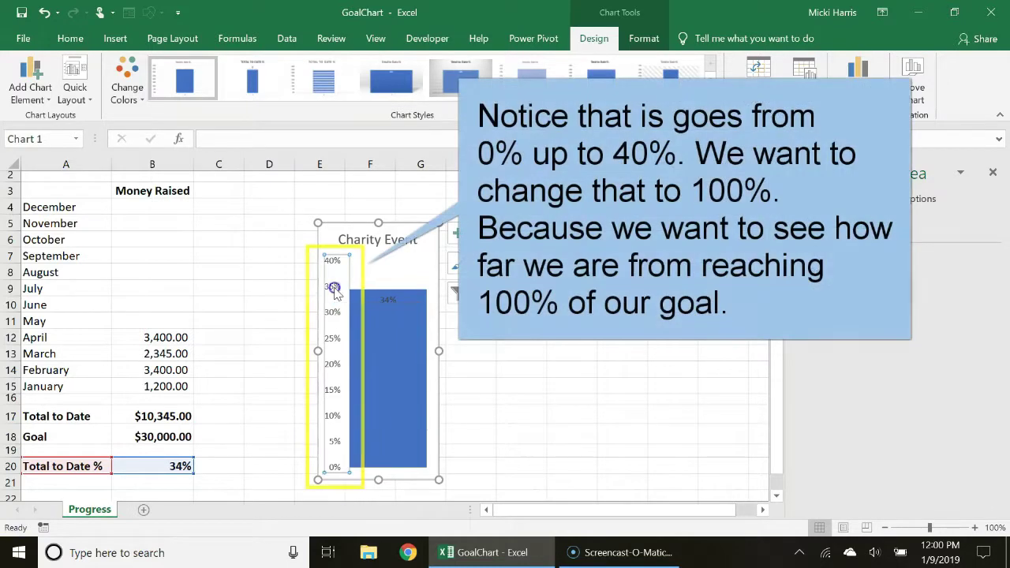
right_click(334, 291)
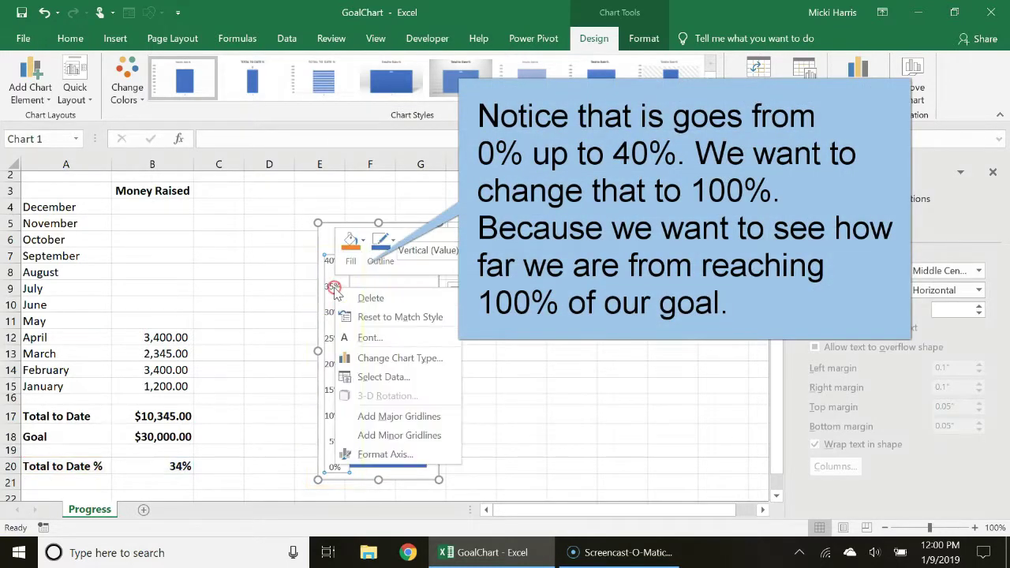
click(386, 455)
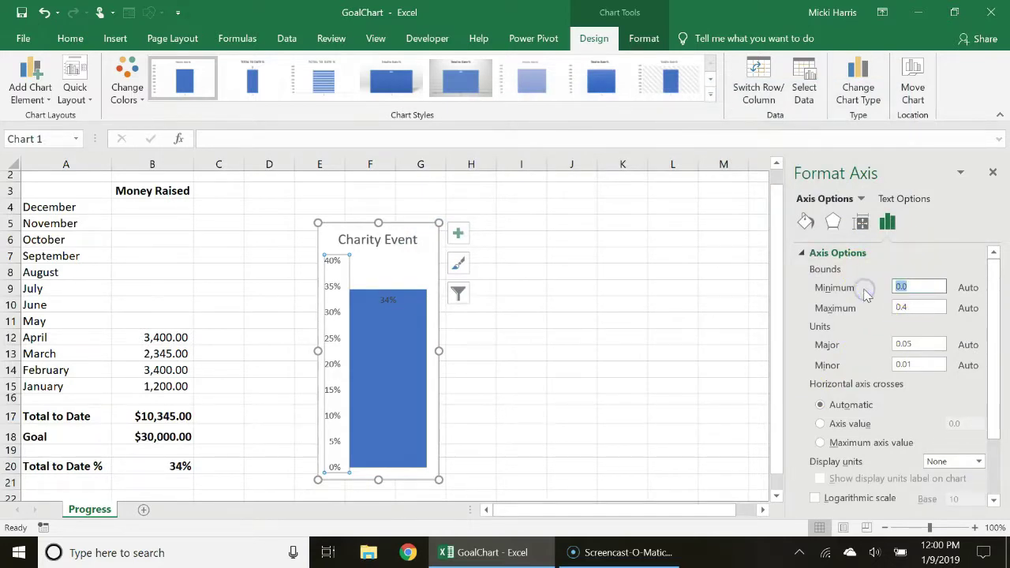
click(921, 308)
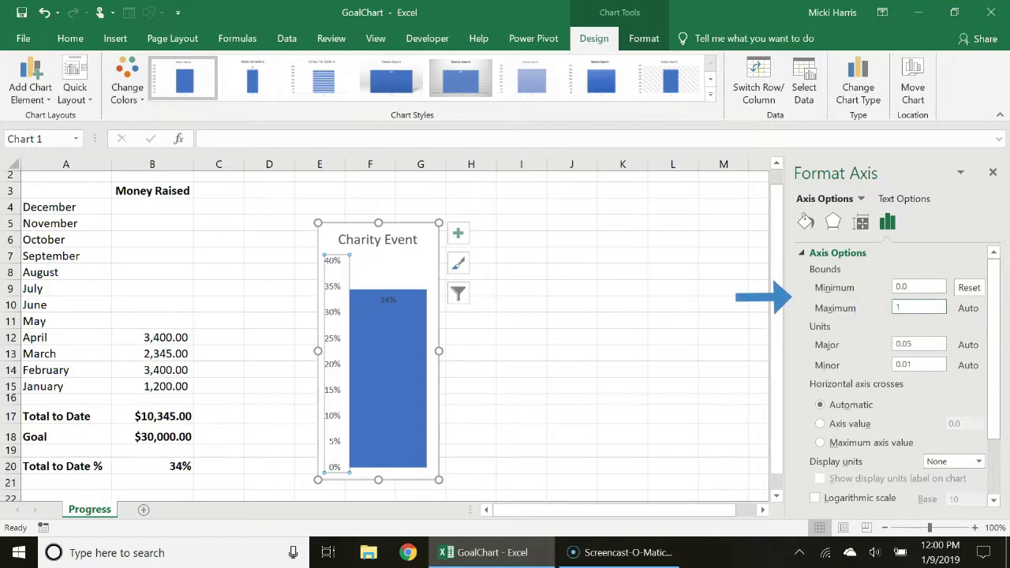
text(1)
key(Return)
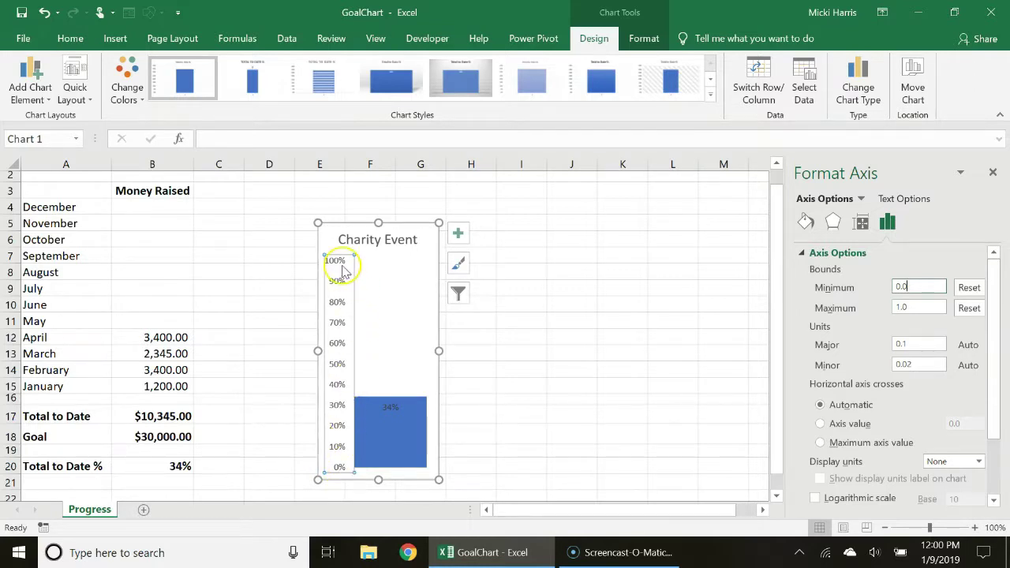
Step: Format the column's data label with white 14-point text and enlarge its box so the percentage fits on one line
click(388, 410)
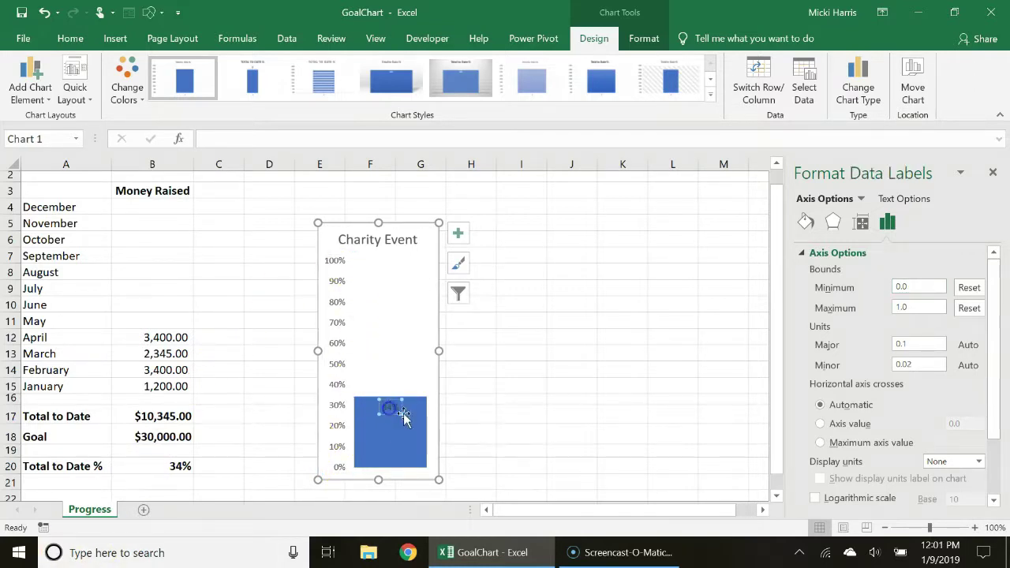
click(390, 408)
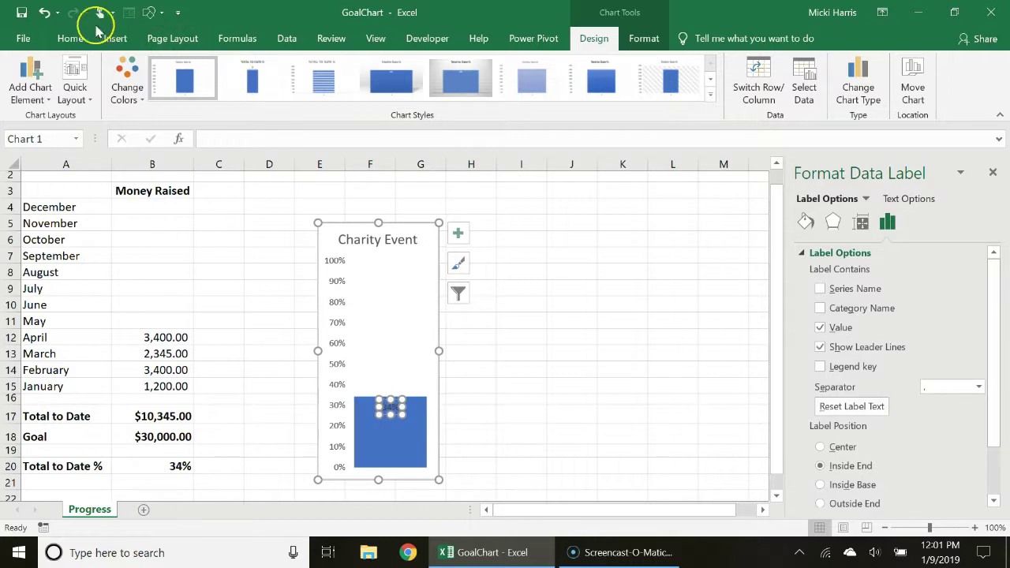
click(70, 38)
click(232, 91)
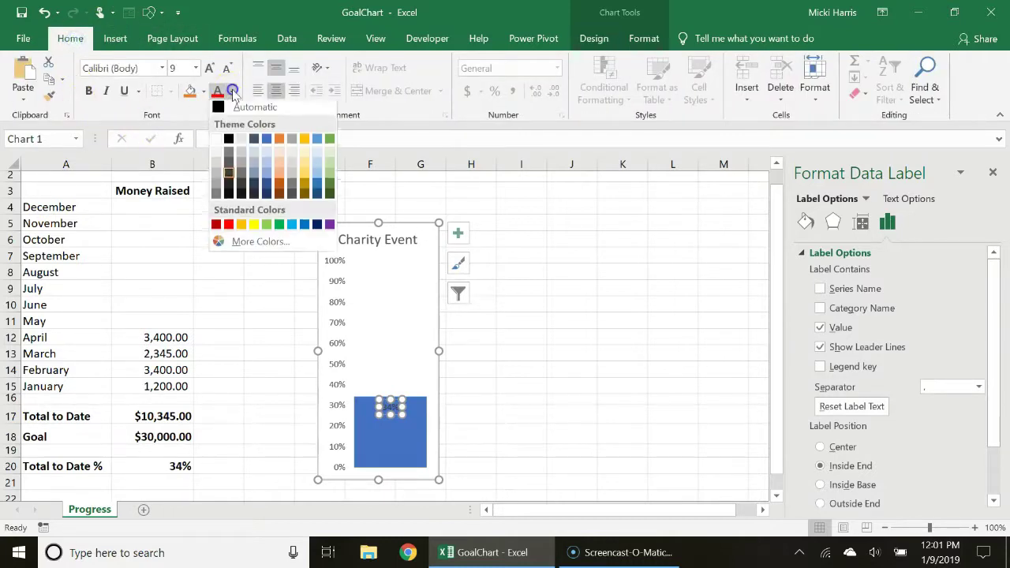
click(218, 142)
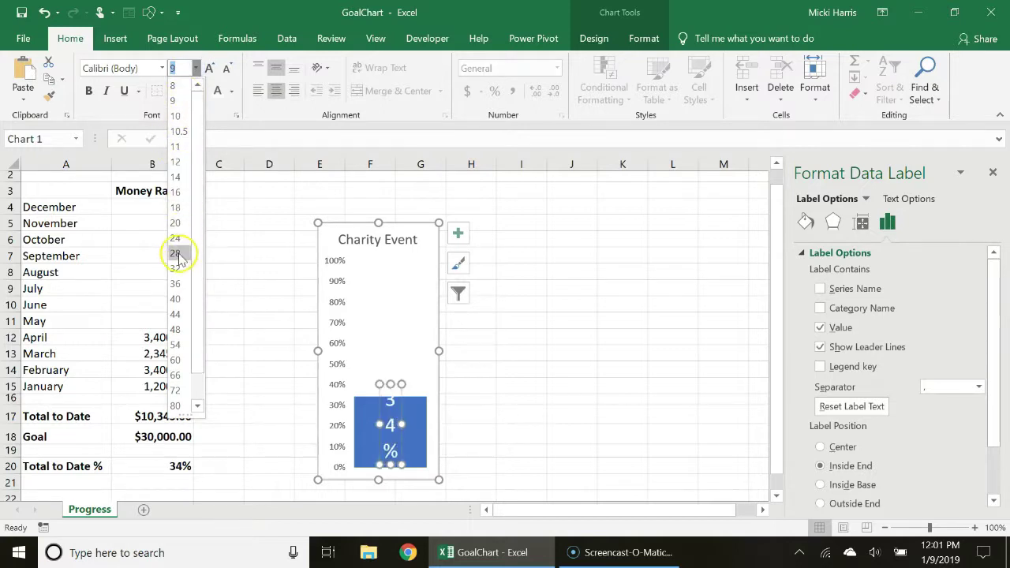
click(175, 178)
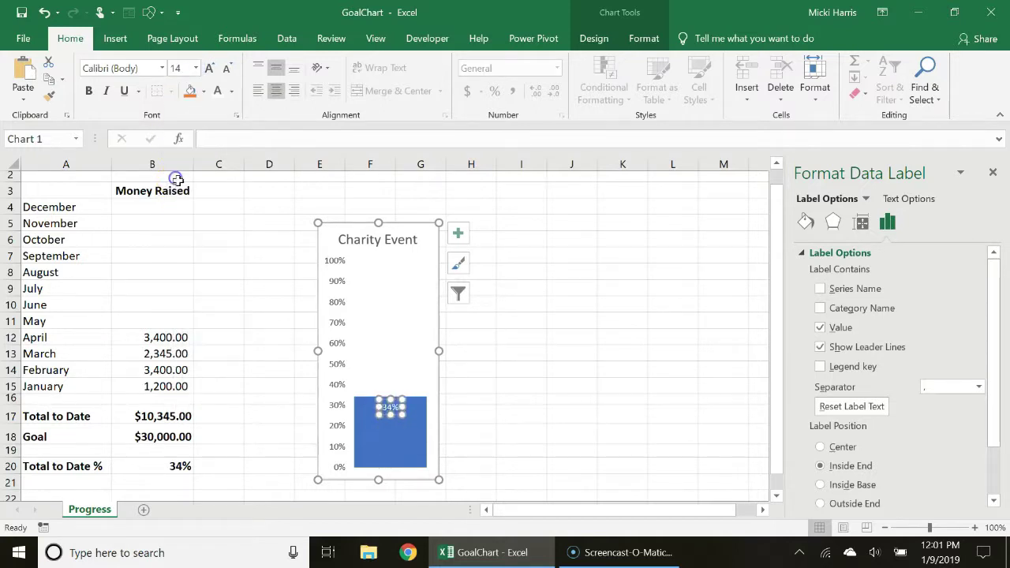
drag(400, 418, 416, 416)
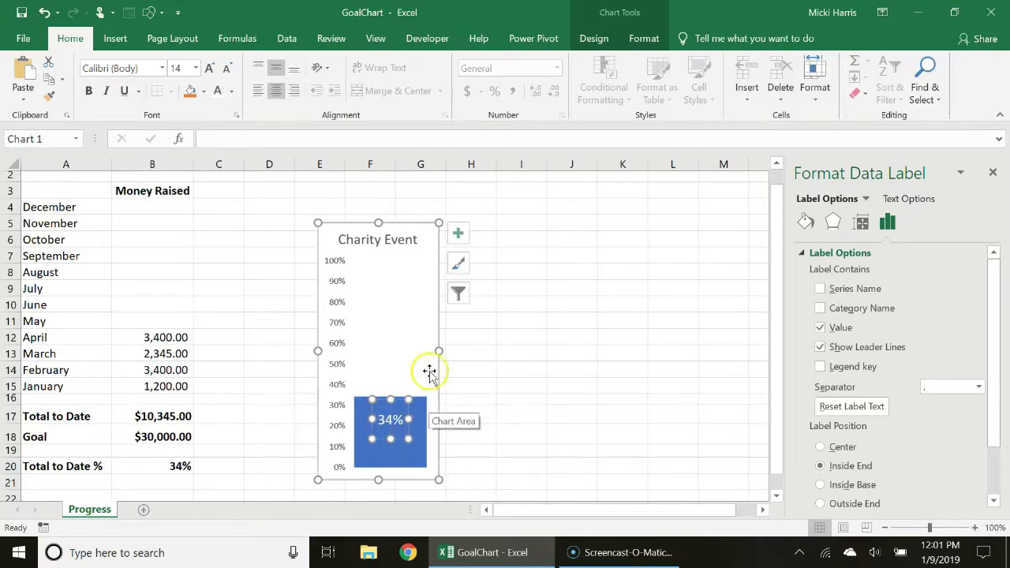
Step: Apply a gradient fill to the chart area
click(432, 239)
click(432, 239)
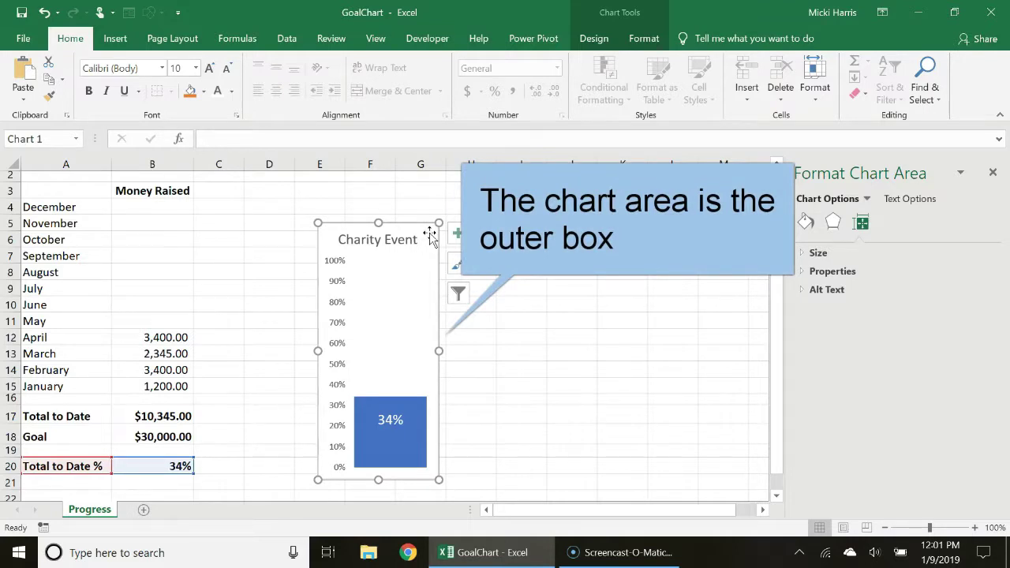
click(806, 222)
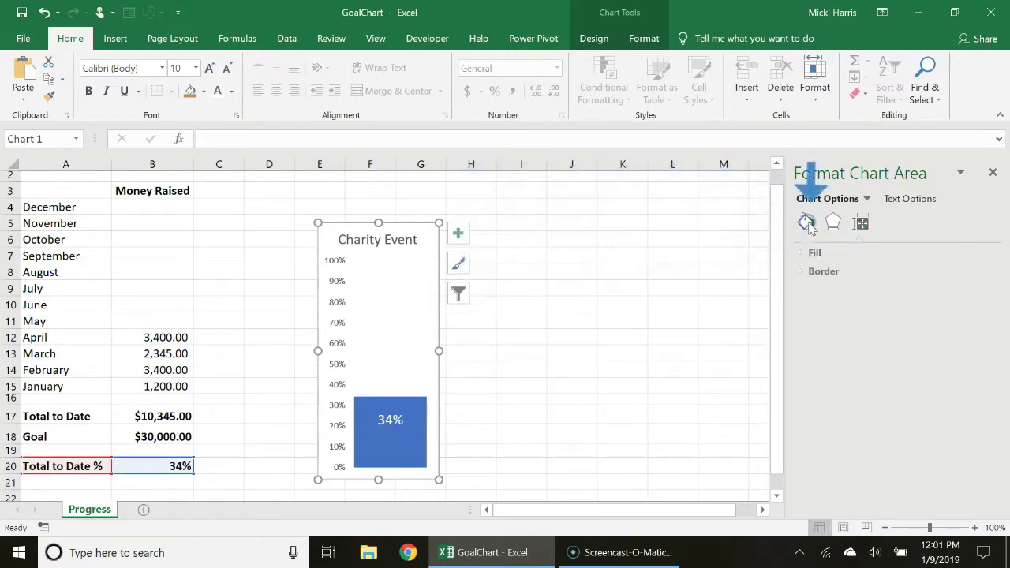
click(809, 253)
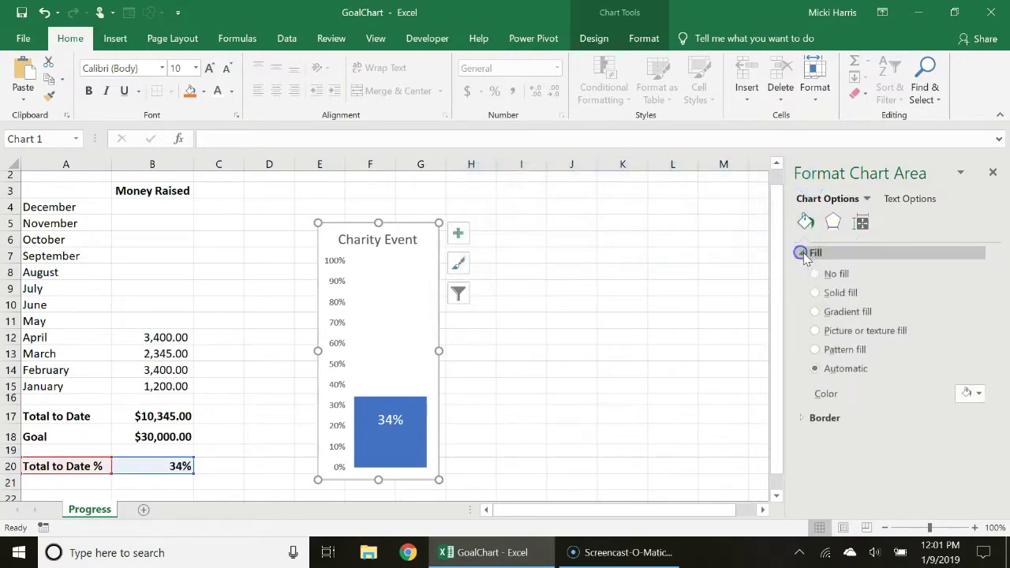
click(818, 314)
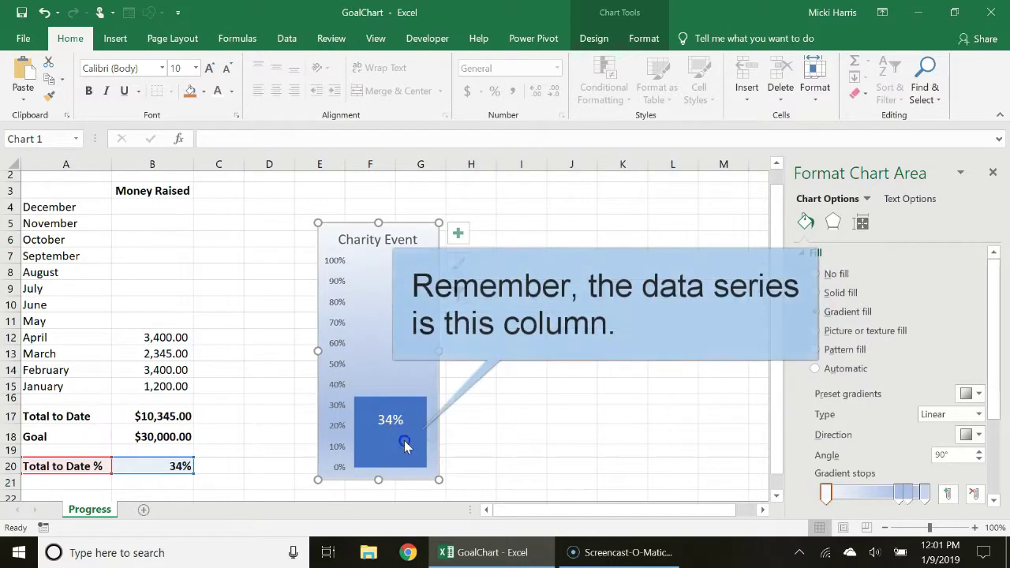
Step: Give the column series a solid light orange fill and deselect the chart
click(404, 446)
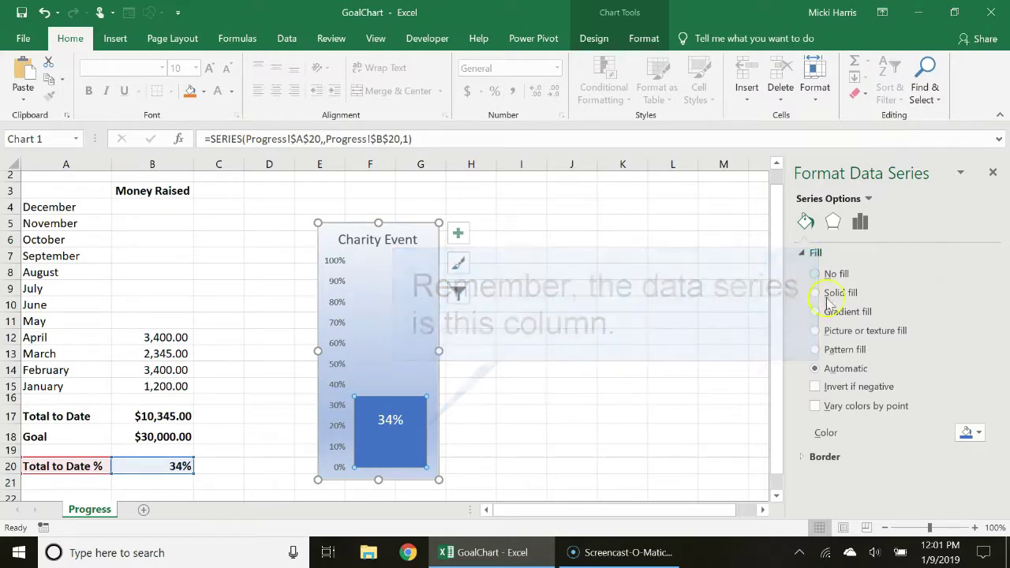
click(815, 293)
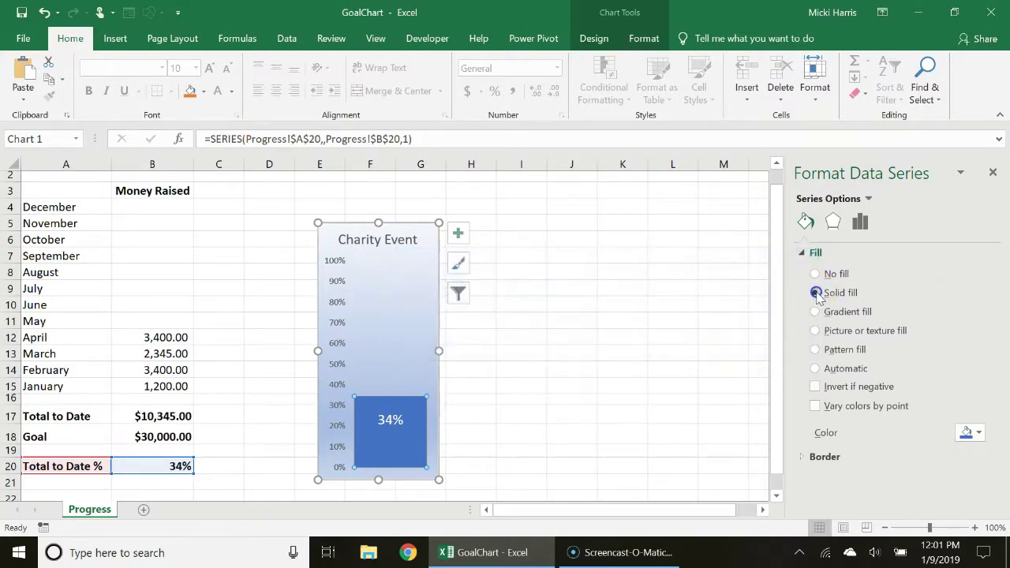
click(979, 434)
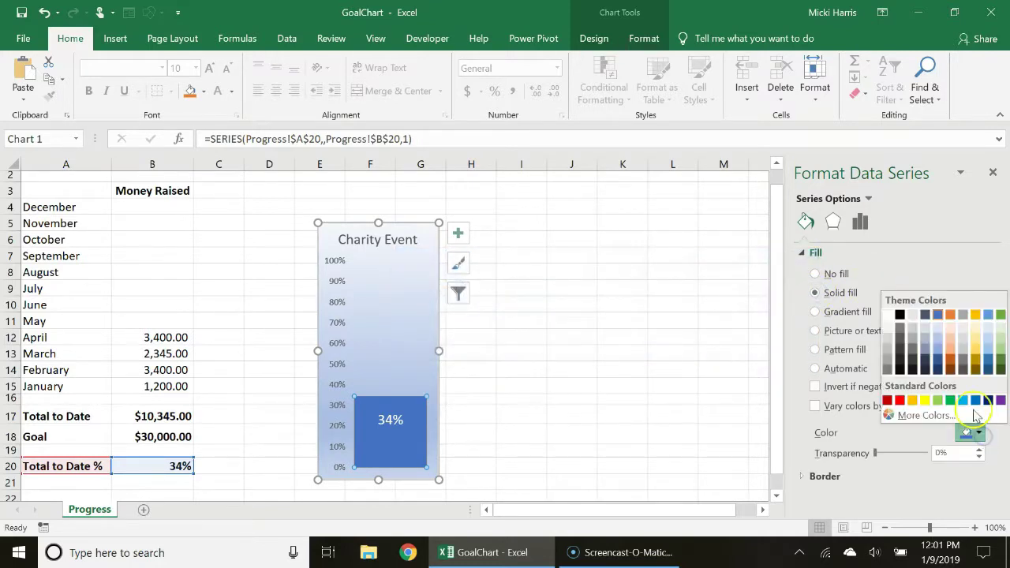
click(952, 352)
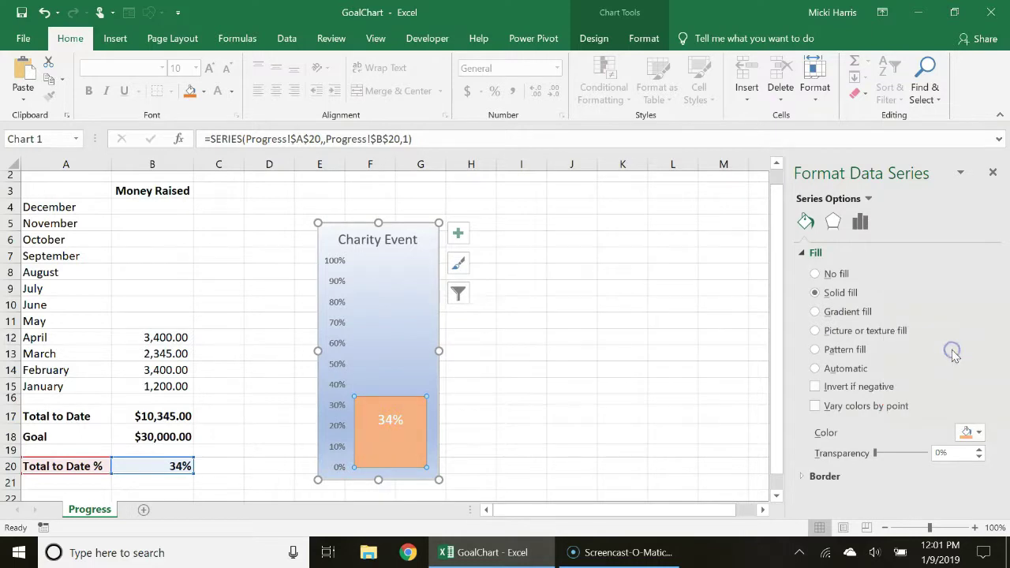
click(550, 310)
click(635, 415)
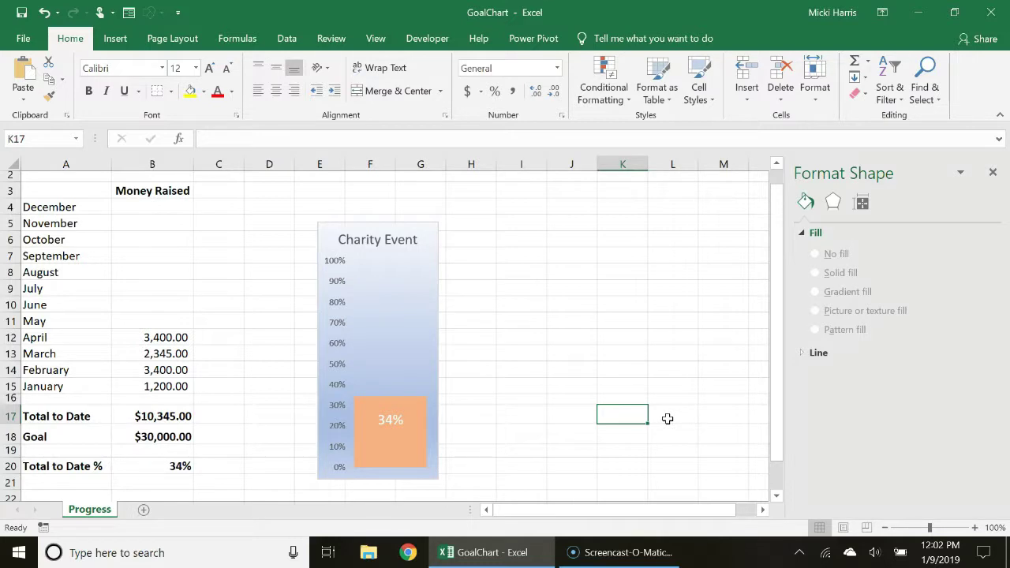
Step: Enter money raised of 2300 for May in cell B11 and 5670 for June in cell B10
click(665, 417)
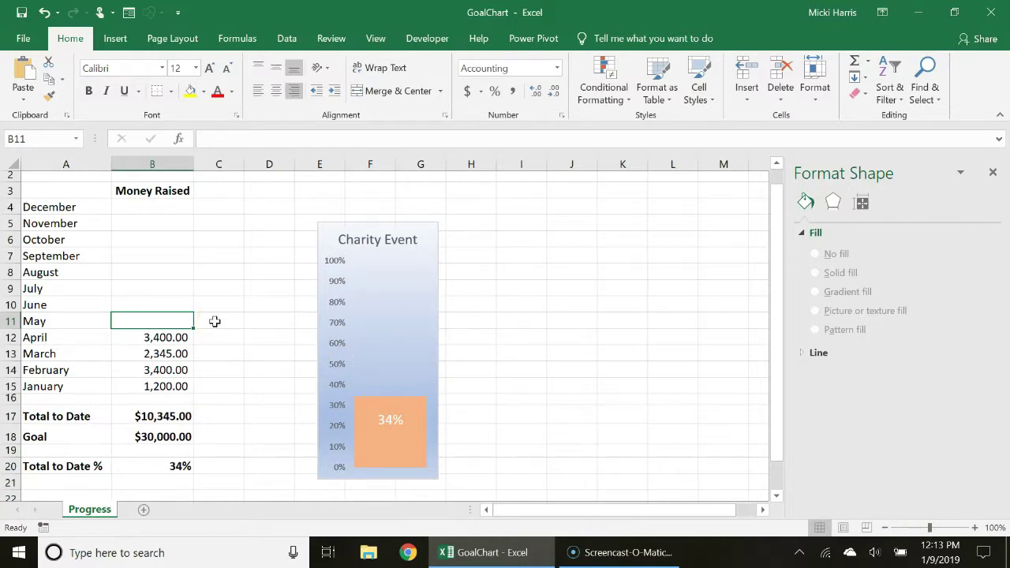
click(205, 333)
text(2300)
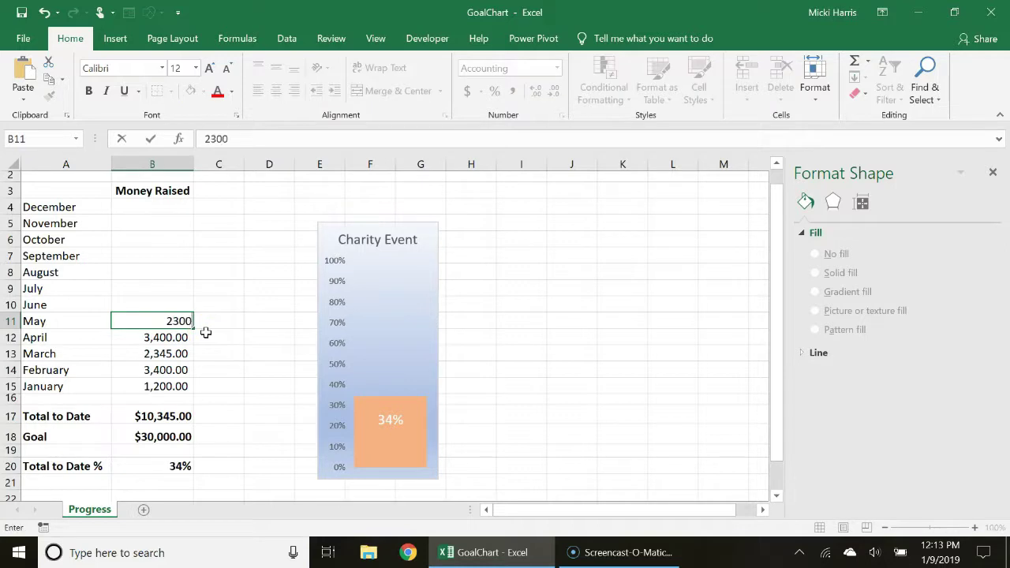
key(Up)
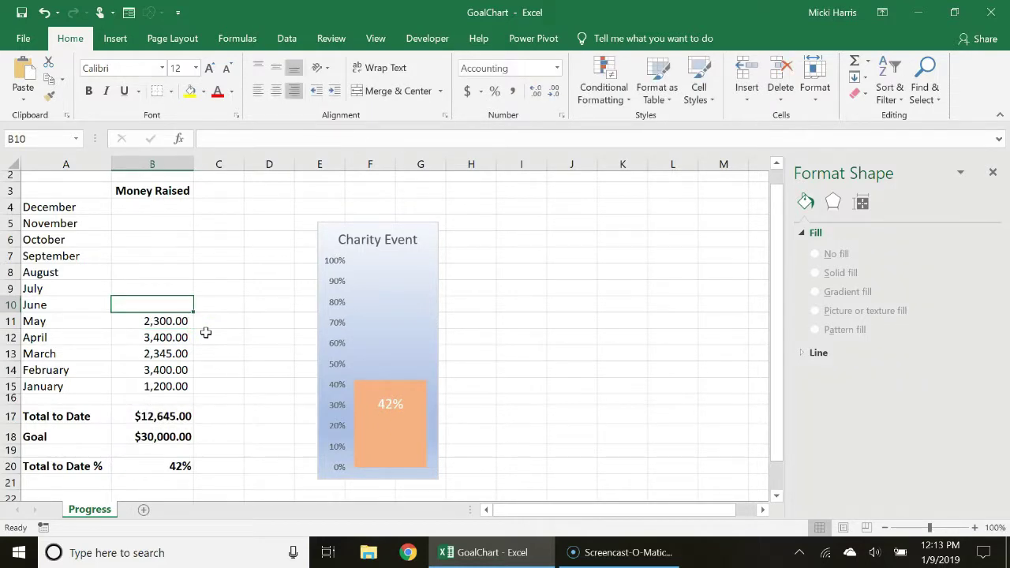
text(5670)
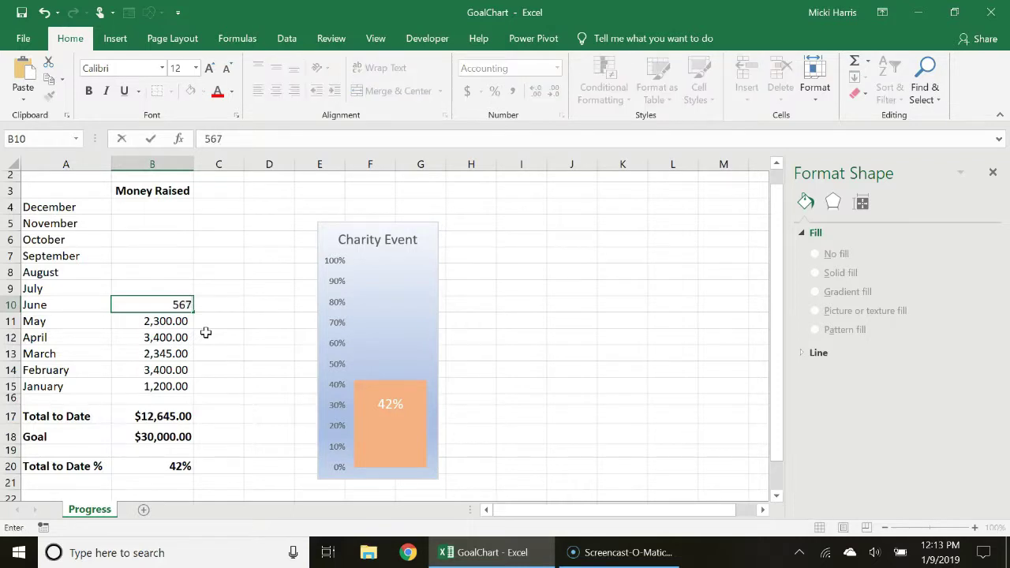
key(Up)
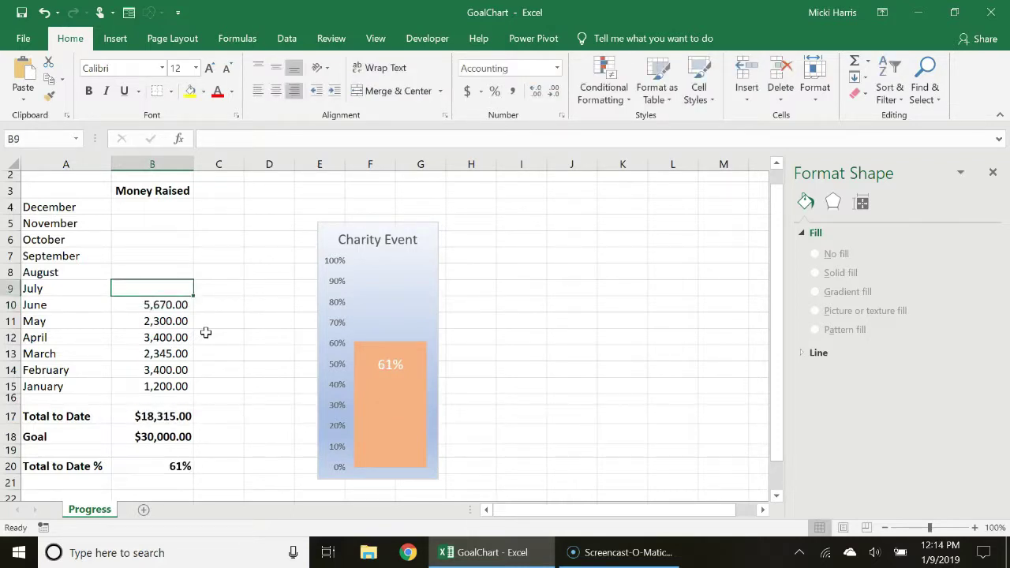